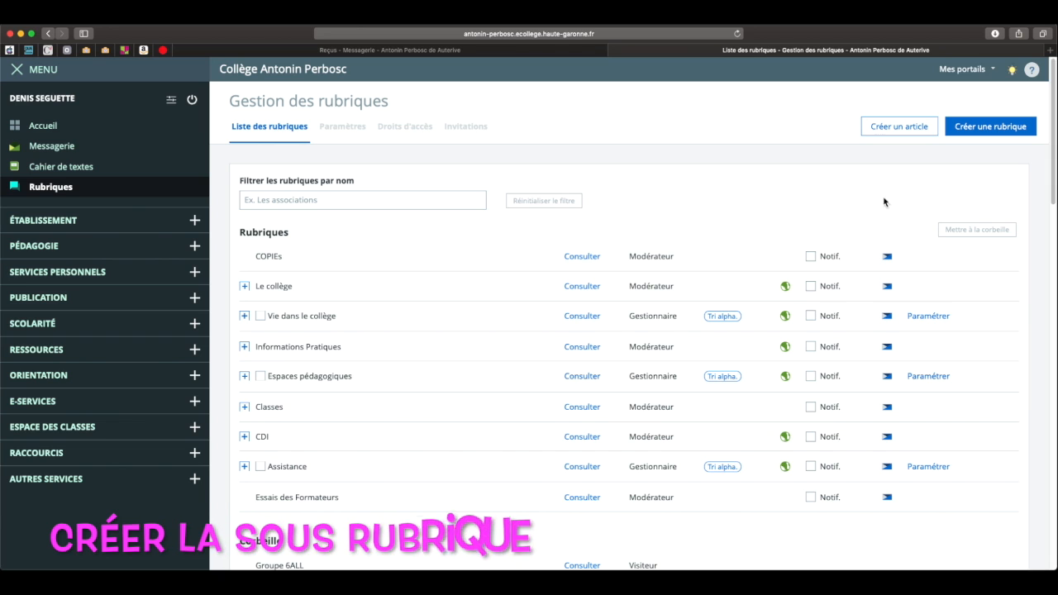
Create a new rubrique titled "test" with Classe 307, under Classes, as its parent rubrique.
{"action": "left_click", "coordinate": [975, 130]}
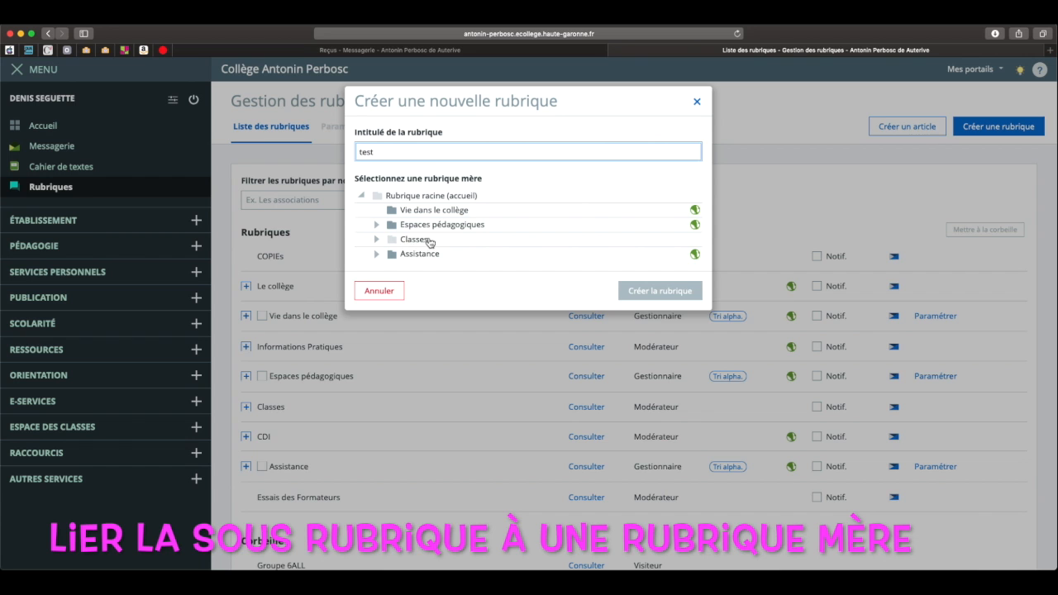
{"action": "left_click", "coordinate": [377, 240]}
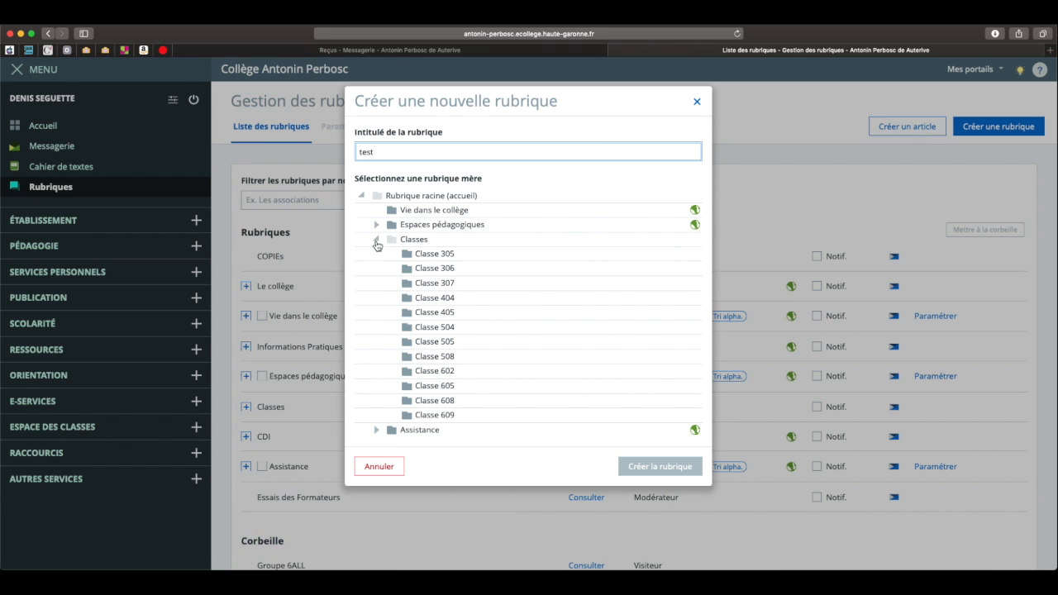
{"action": "left_click", "coordinate": [445, 285]}
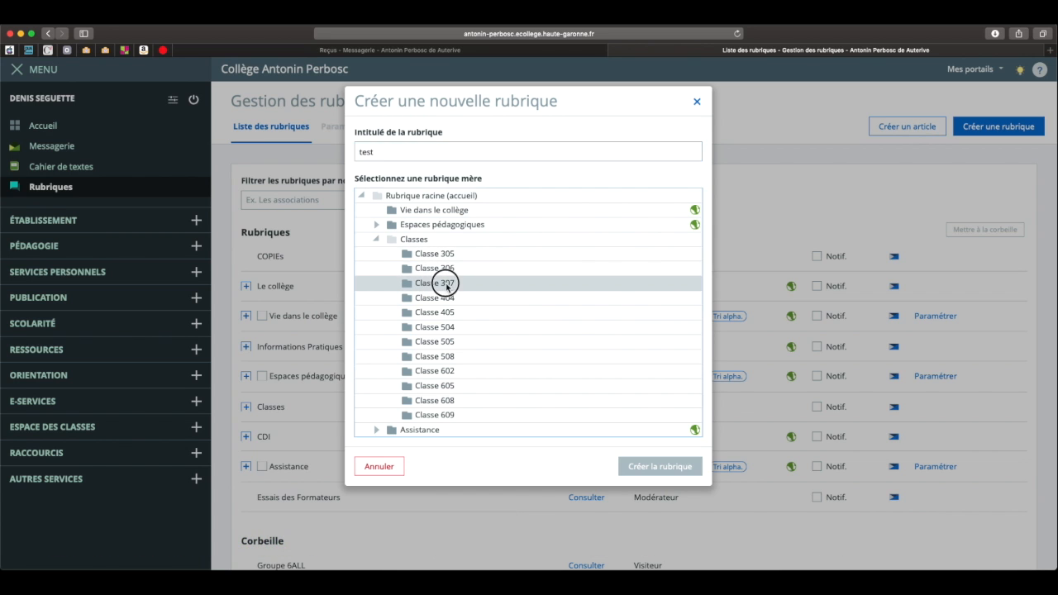
{"action": "left_click", "coordinate": [654, 468]}
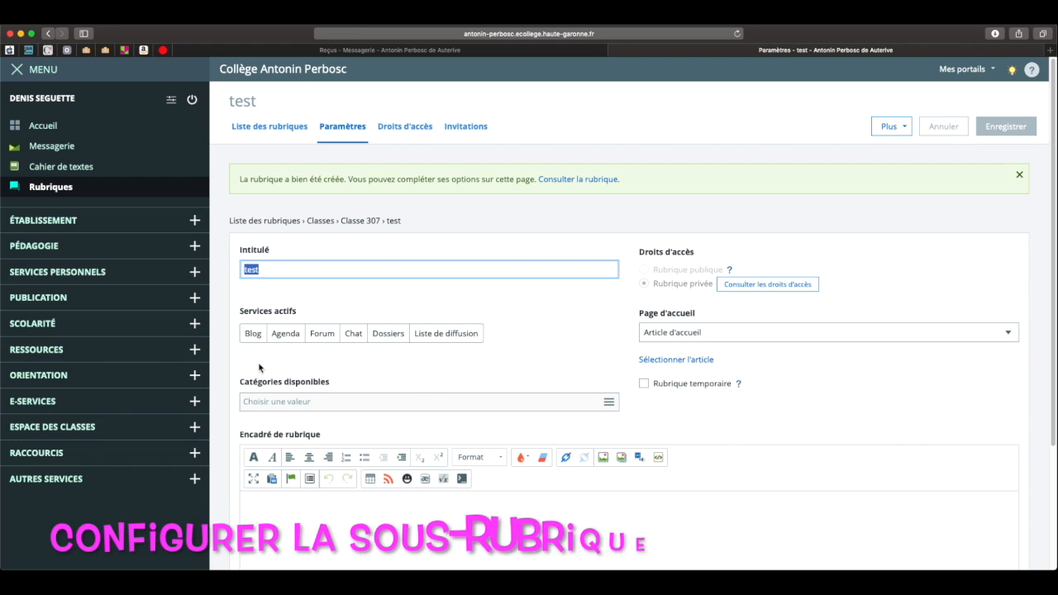
Activate the Blog and Dossiers services for the test rubrique and save the settings.
{"action": "left_click", "coordinate": [253, 339]}
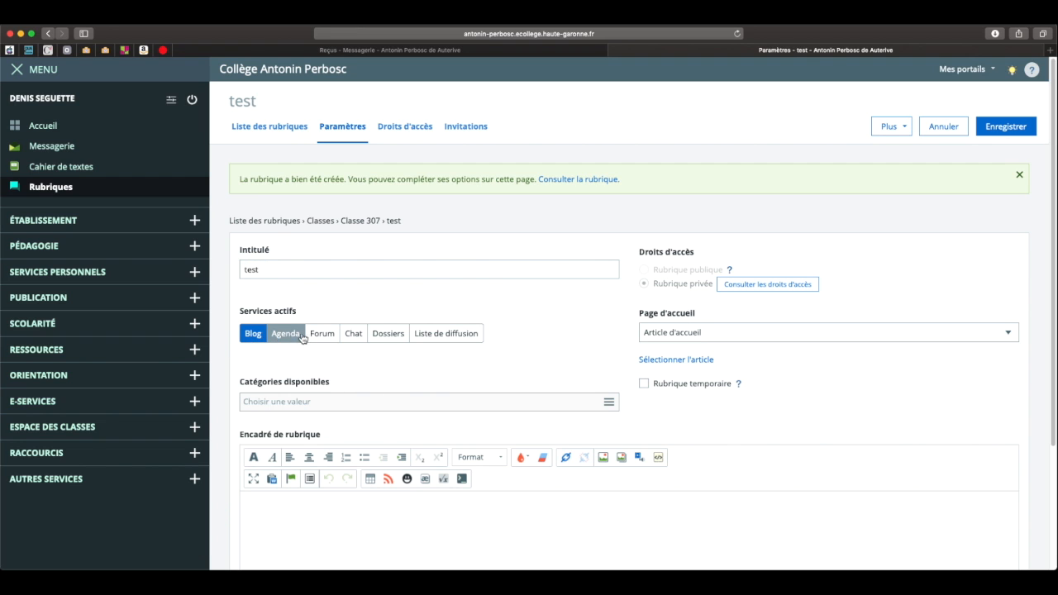
{"action": "left_click", "coordinate": [389, 335]}
{"action": "scroll", "coordinate": [503, 320], "scroll_direction": "down", "scroll_amount": 3}
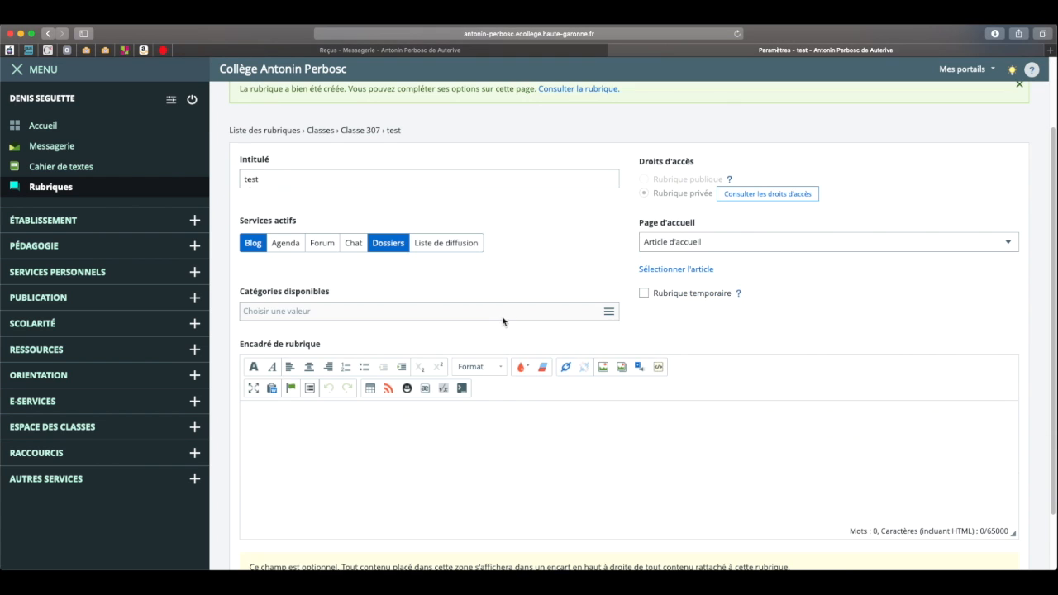
{"action": "scroll", "coordinate": [501, 315], "scroll_direction": "up", "scroll_amount": 3}
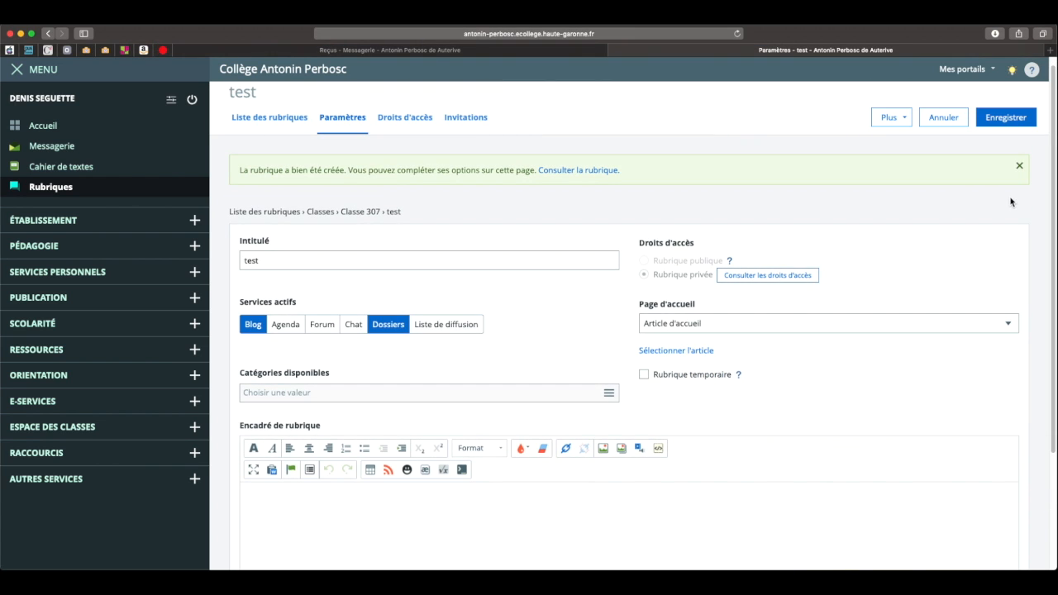
{"action": "left_click", "coordinate": [1007, 120]}
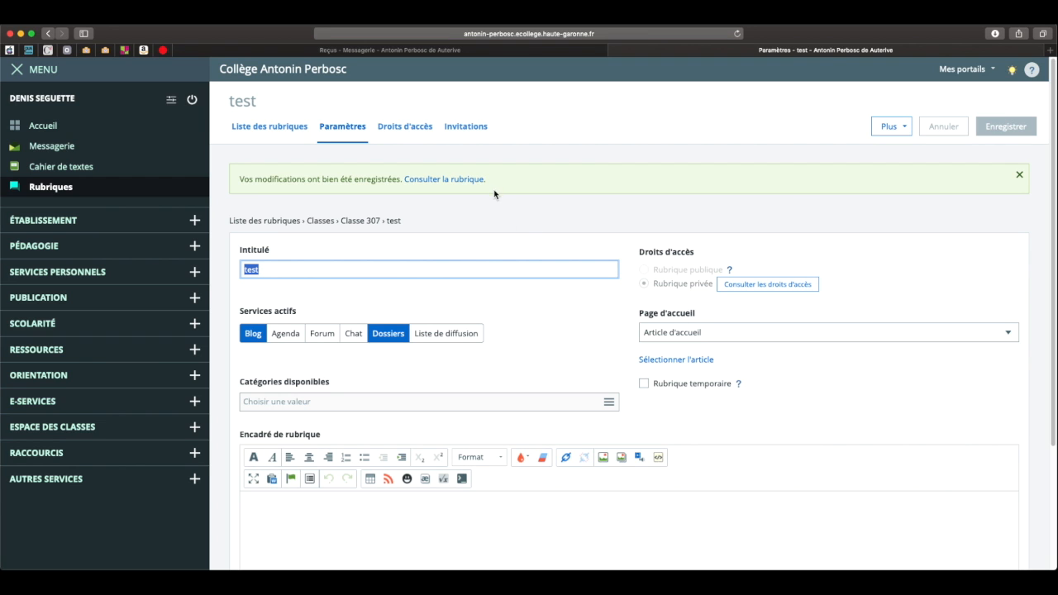
Consult the saved test rubrique and check its position under Classe 307 in the class spaces.
{"action": "left_click", "coordinate": [436, 178]}
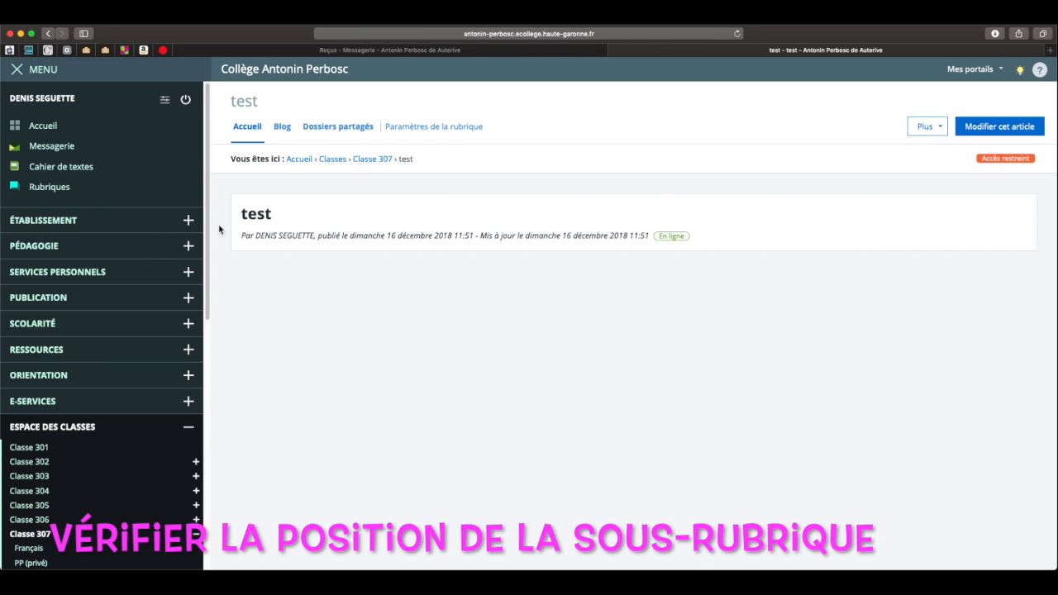
{"action": "scroll", "coordinate": [135, 282], "scroll_direction": "down", "scroll_amount": 5}
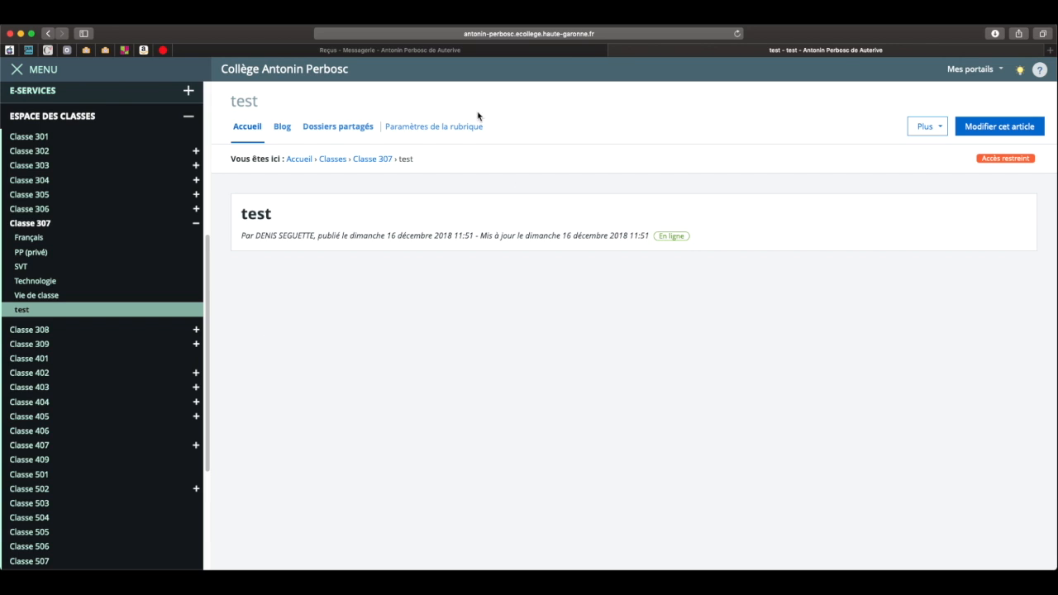
Go to the test rubrique's access rights and remove the Elève 307 entry with the Rédacteur role.
{"action": "left_click", "coordinate": [430, 128]}
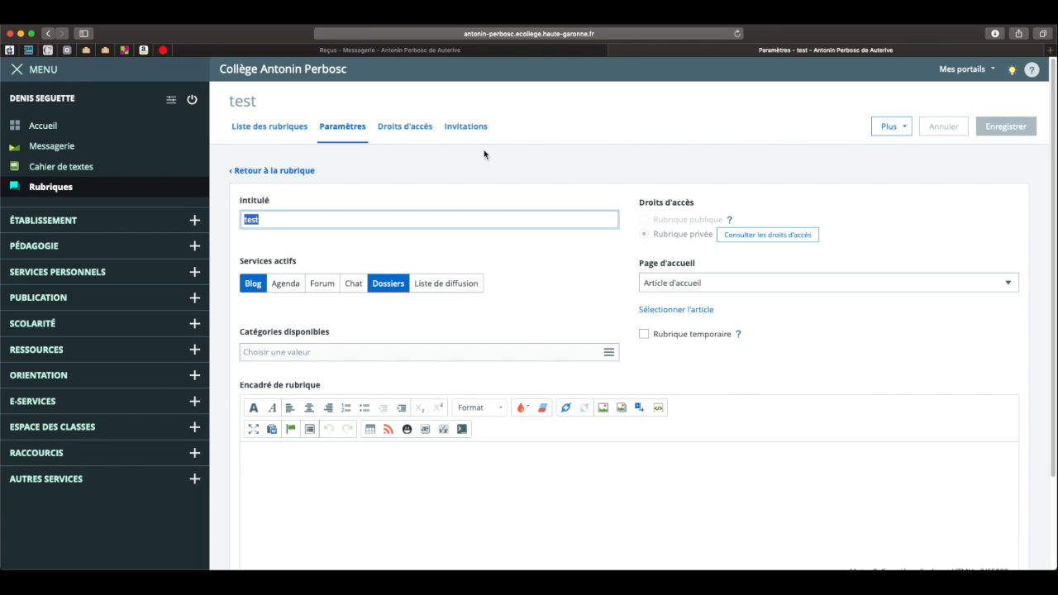
{"action": "left_click", "coordinate": [761, 243]}
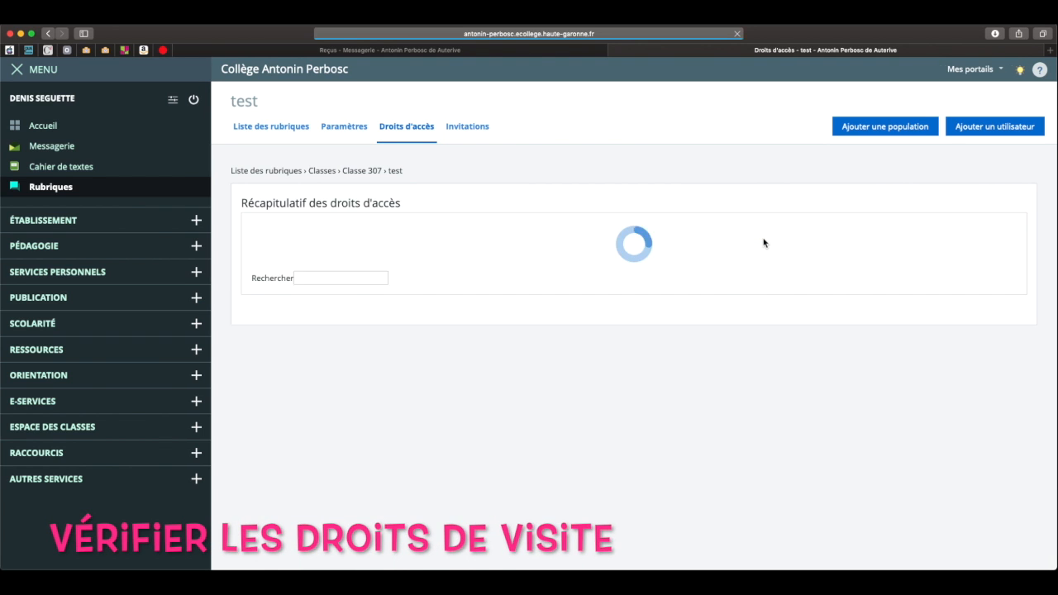
{"action": "scroll", "coordinate": [764, 242], "scroll_direction": "down", "scroll_amount": 1}
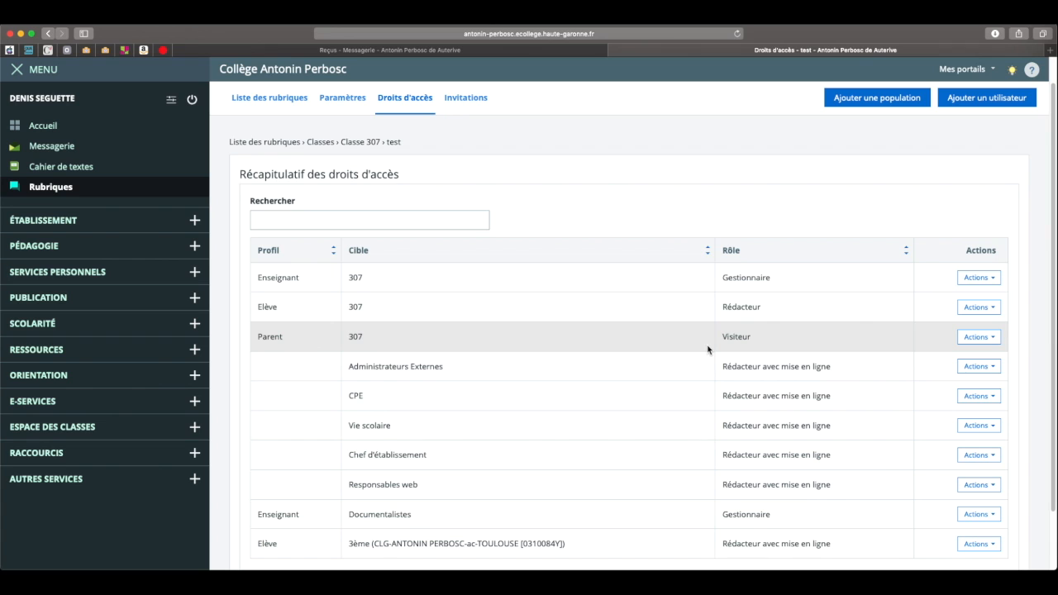
{"action": "scroll", "coordinate": [706, 349], "scroll_direction": "down", "scroll_amount": 2}
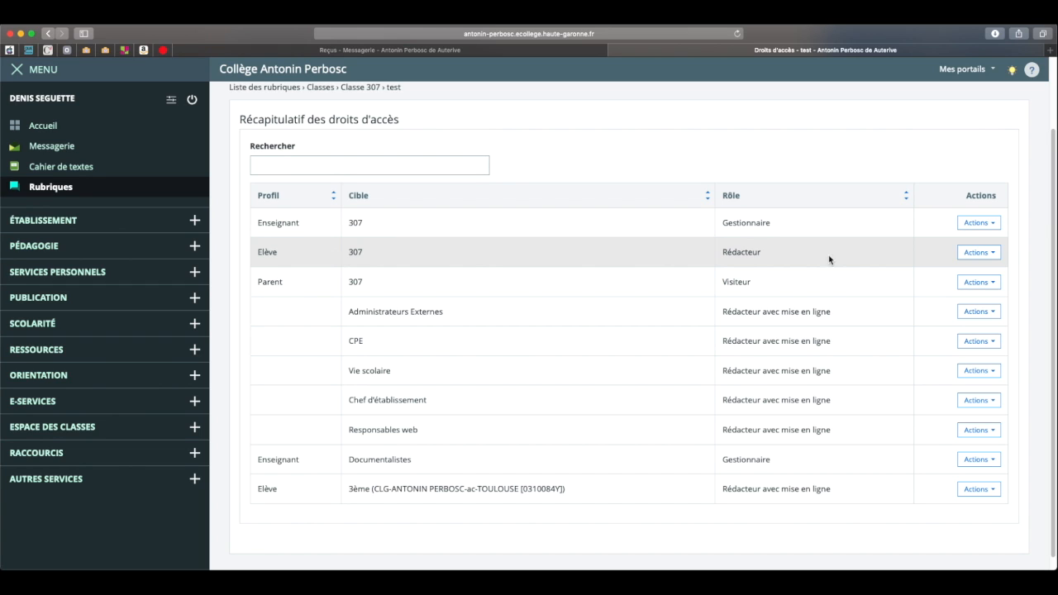
{"action": "left_click", "coordinate": [998, 259]}
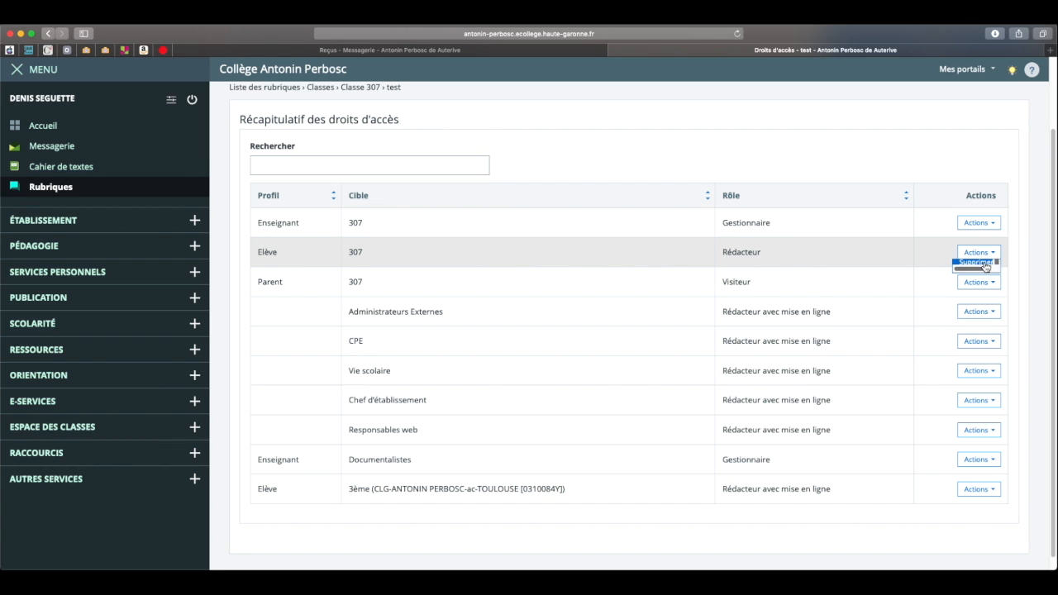
{"action": "left_click", "coordinate": [989, 267]}
{"action": "left_click", "coordinate": [671, 176]}
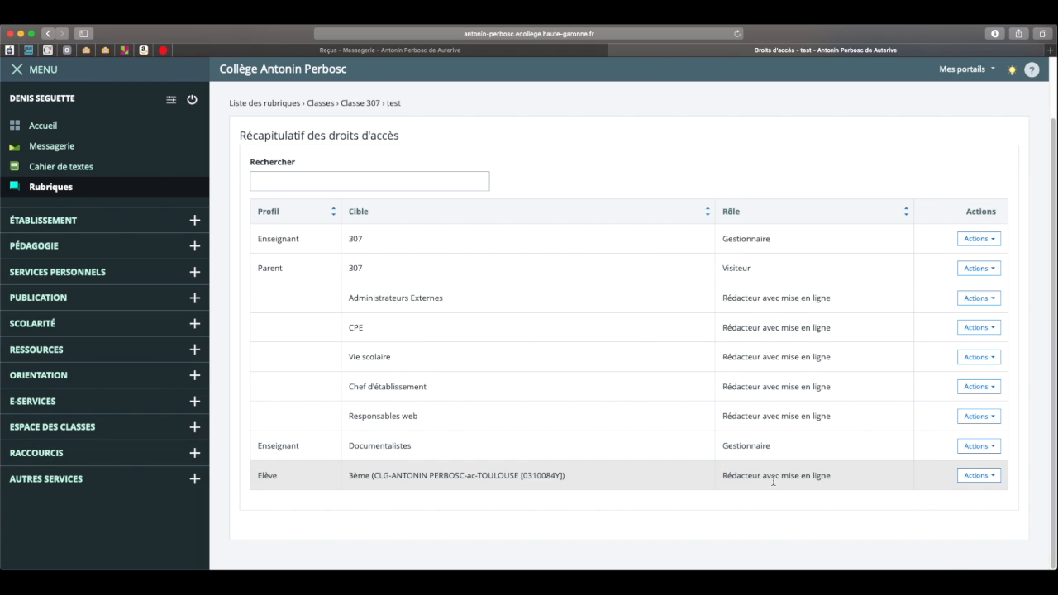
Remove the access right granted to the 3ème level students (Elève profile).
{"action": "left_click", "coordinate": [996, 477]}
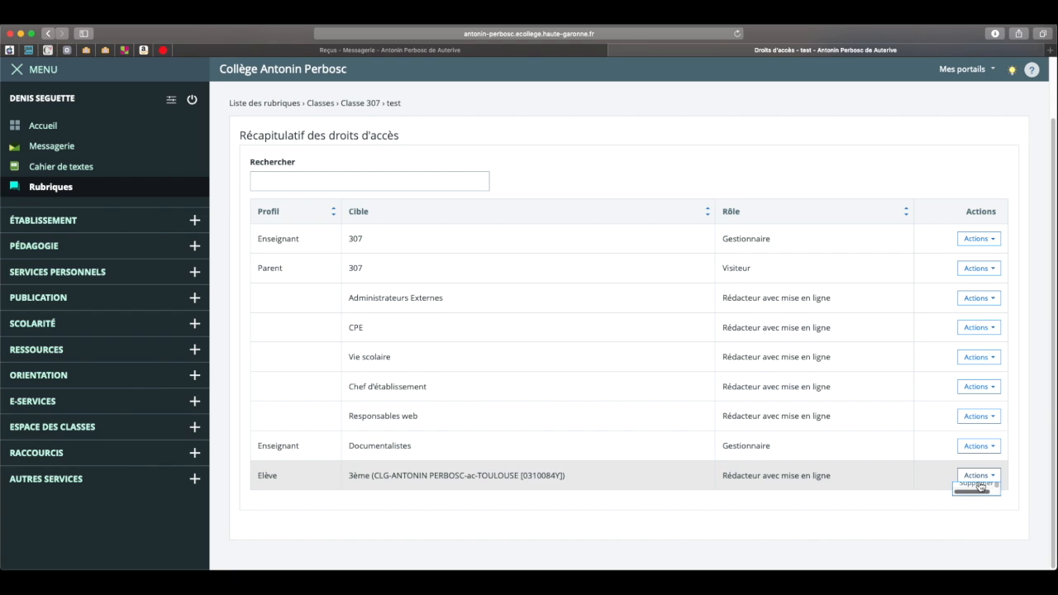
{"action": "left_click", "coordinate": [991, 488]}
{"action": "left_click", "coordinate": [692, 180]}
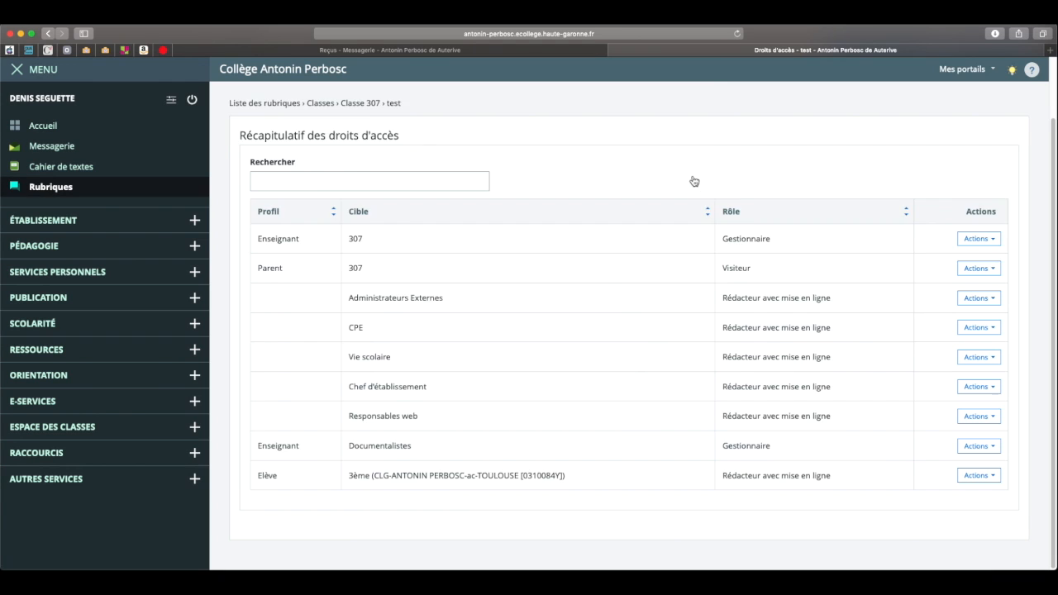
Begin adding a population with the role Rédacteur avec mise en ligne and the Elève profile.
{"action": "scroll", "coordinate": [692, 180], "scroll_direction": "up", "scroll_amount": 2}
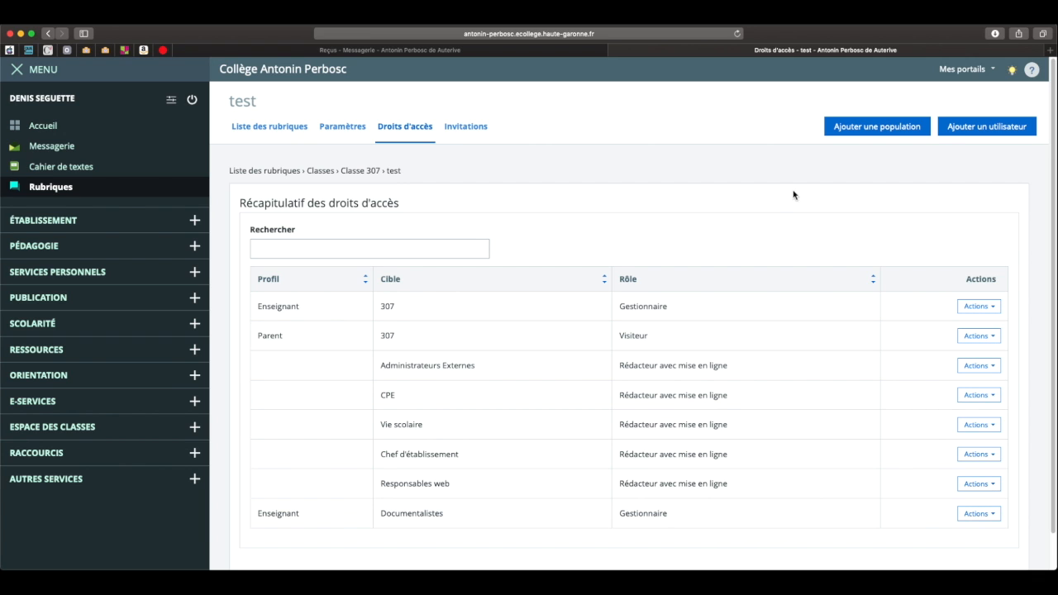
{"action": "left_click", "coordinate": [862, 131]}
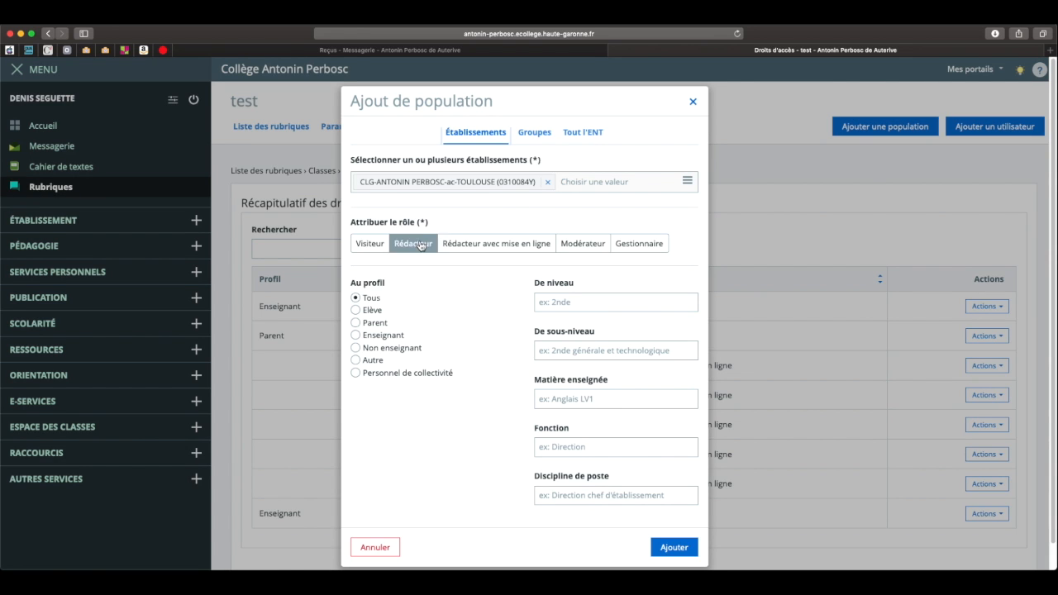
{"action": "left_click", "coordinate": [496, 244]}
{"action": "left_click", "coordinate": [357, 310]}
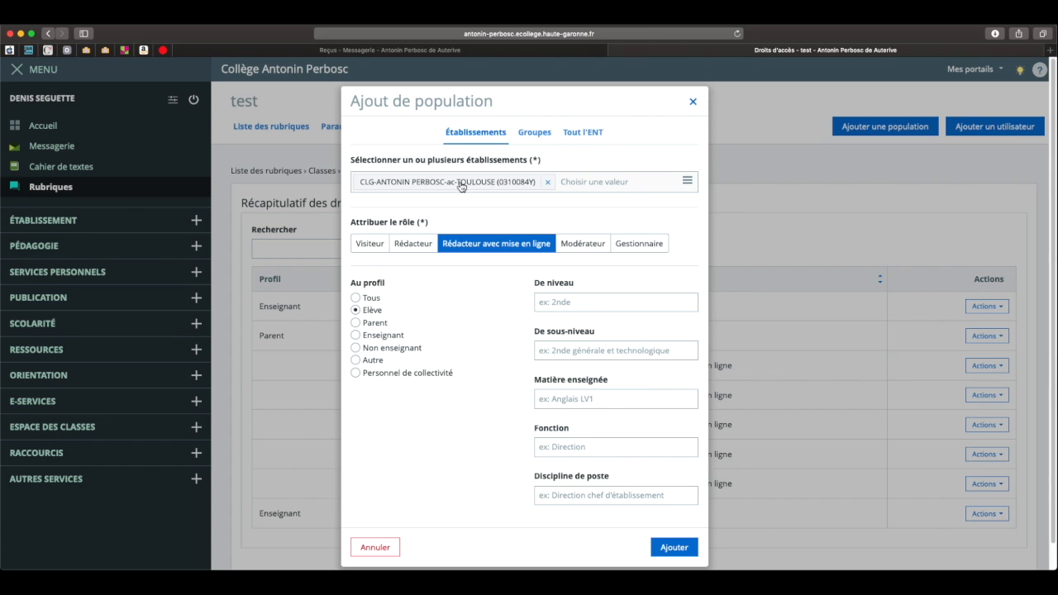
Clear the selected establishment and choose CLG-ANTONIN PERBOSC-ac-TOULOUSE again.
{"action": "left_click", "coordinate": [548, 181]}
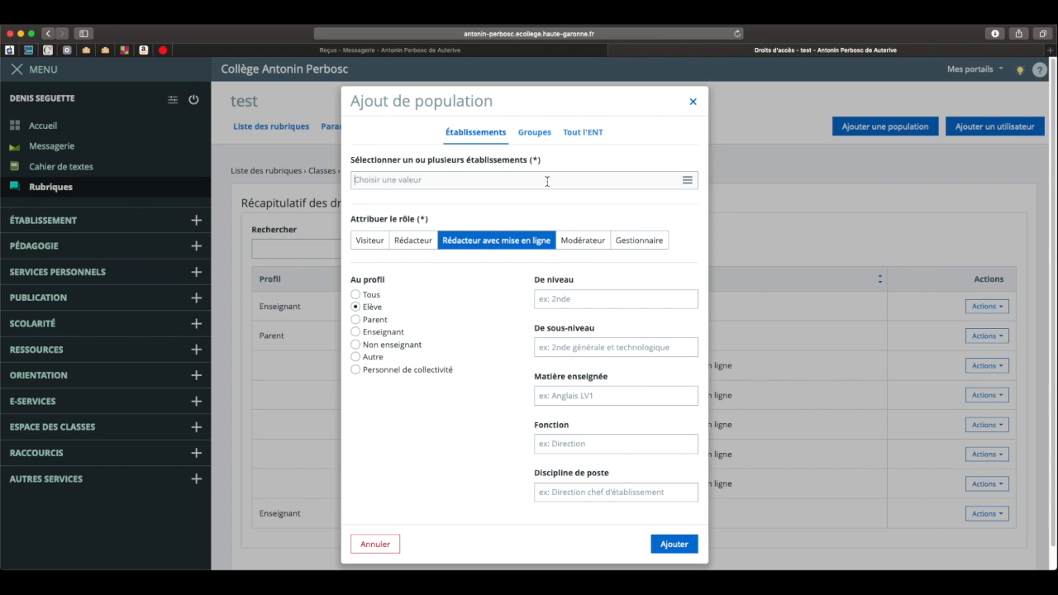
{"action": "left_click", "coordinate": [548, 180]}
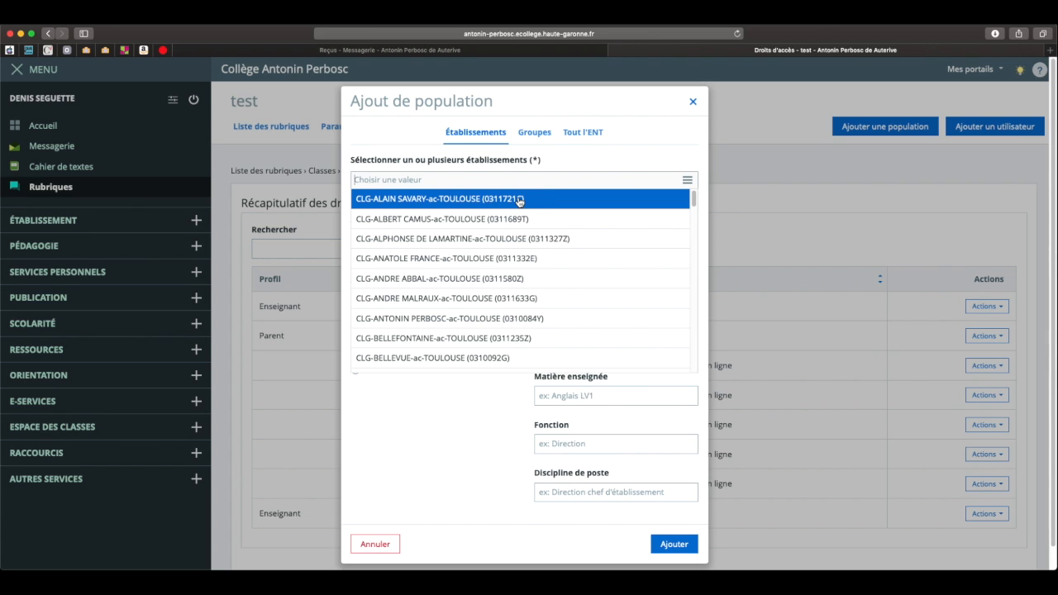
{"action": "scroll", "coordinate": [510, 213], "scroll_direction": "down", "scroll_amount": 1}
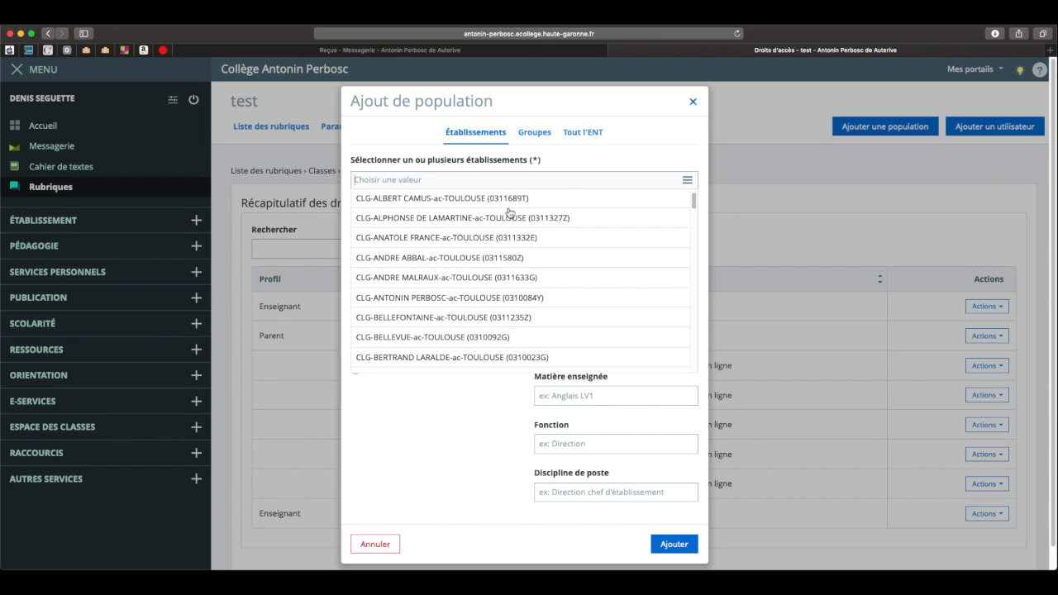
{"action": "left_click", "coordinate": [473, 299]}
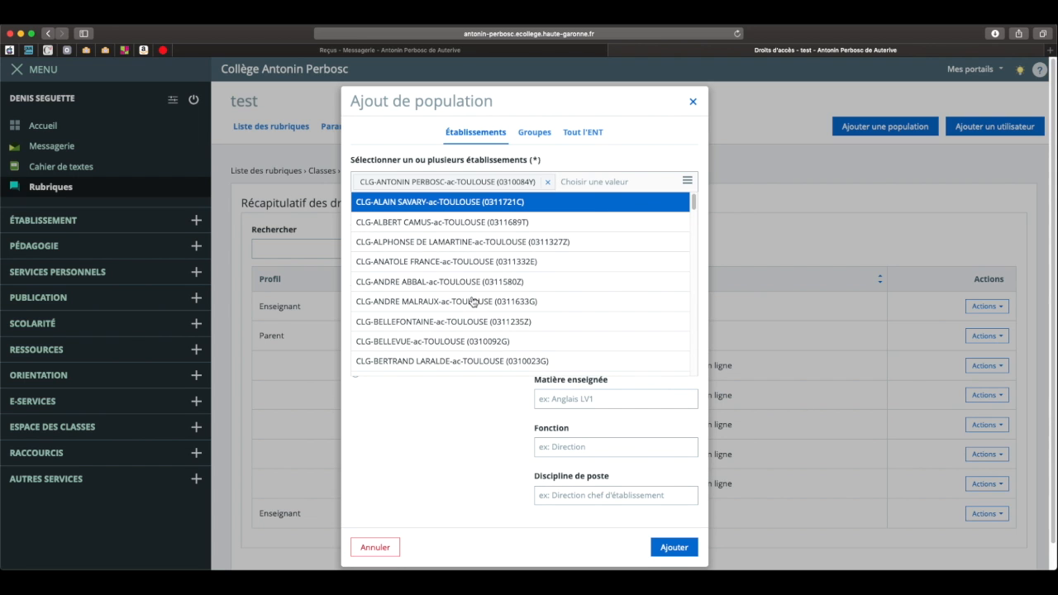
{"action": "left_click", "coordinate": [693, 139]}
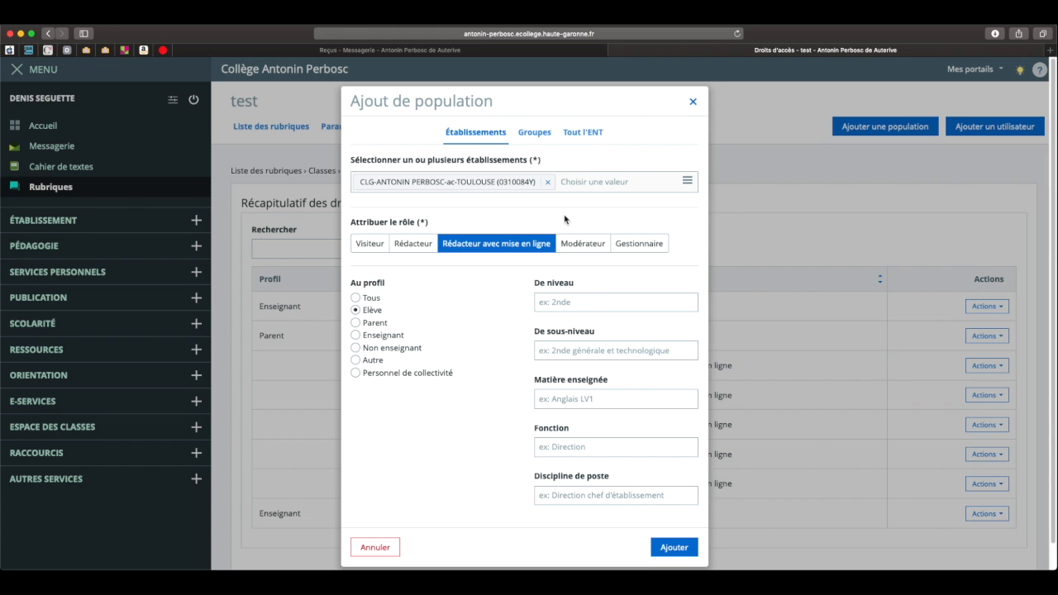
Target the class group 307 among Antonin Perbosc's pedagogical groups and add the population to the access rights.
{"action": "left_click", "coordinate": [535, 133]}
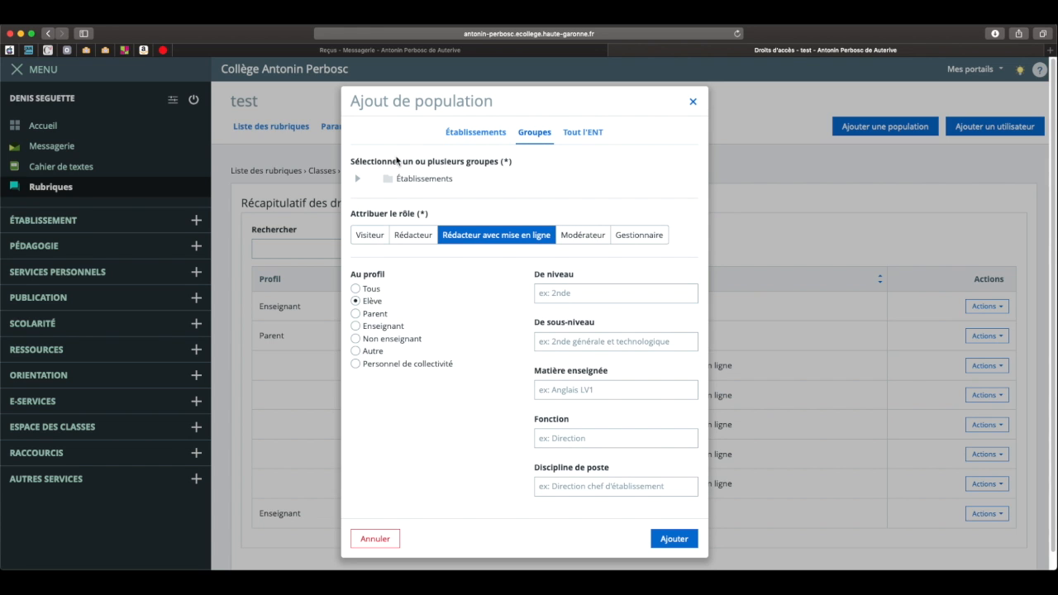
{"action": "left_click", "coordinate": [358, 179]}
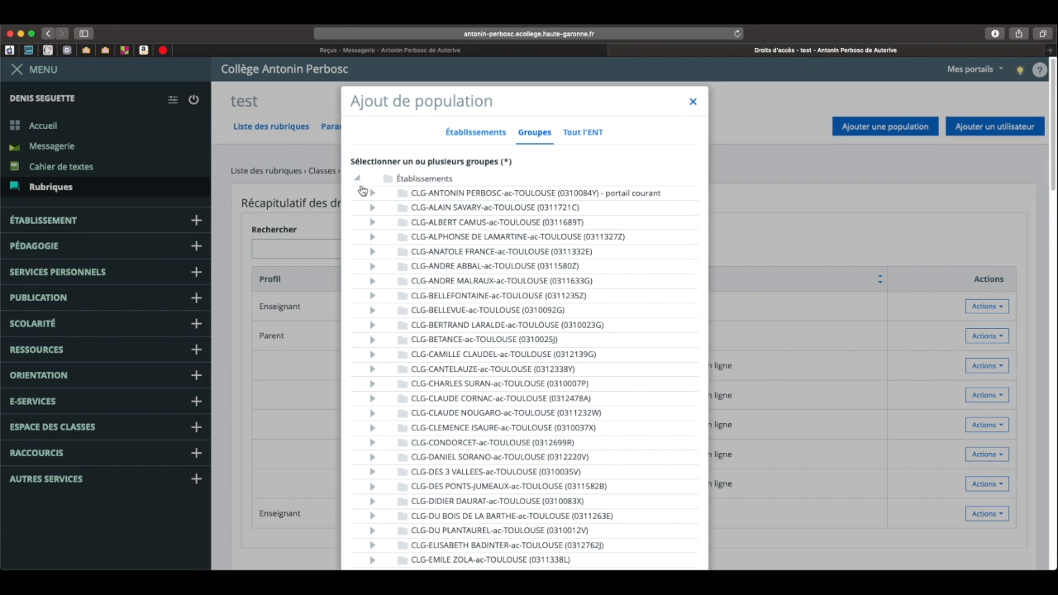
{"action": "left_click", "coordinate": [373, 195]}
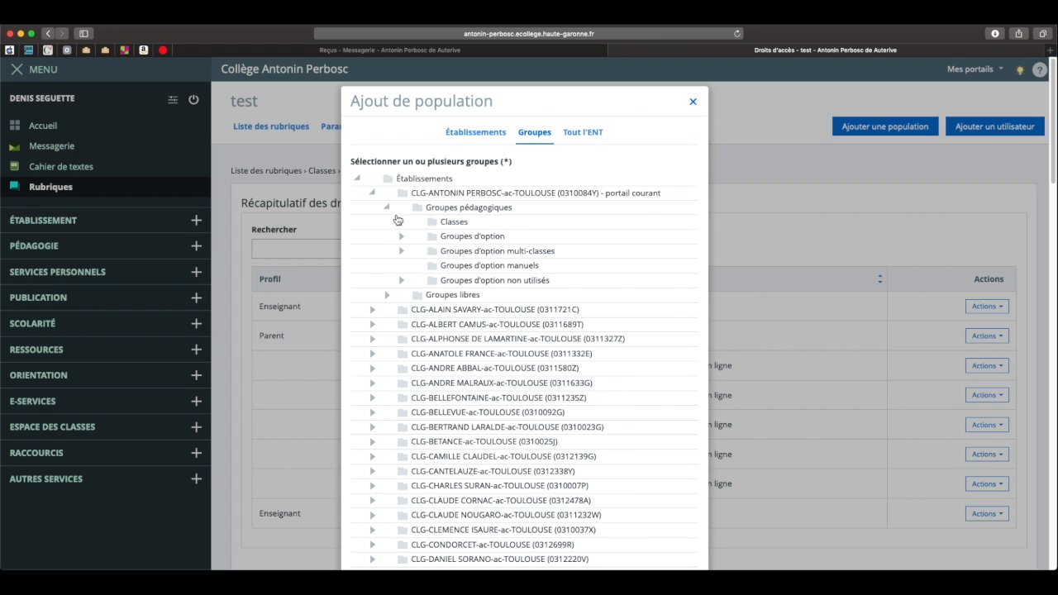
{"action": "left_click", "coordinate": [402, 223]}
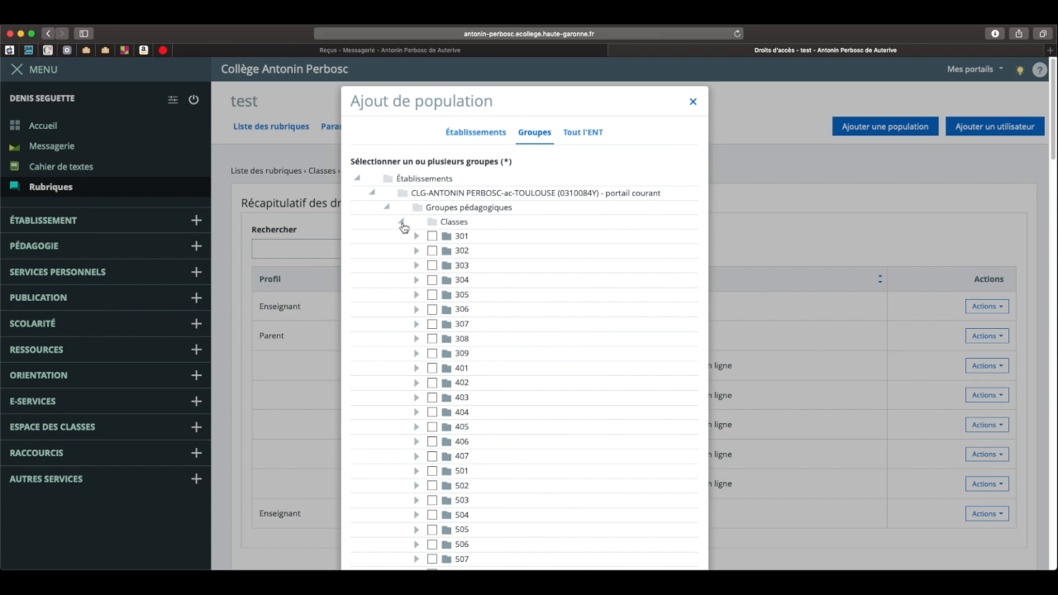
{"action": "scroll", "coordinate": [496, 336], "scroll_direction": "down", "scroll_amount": 15}
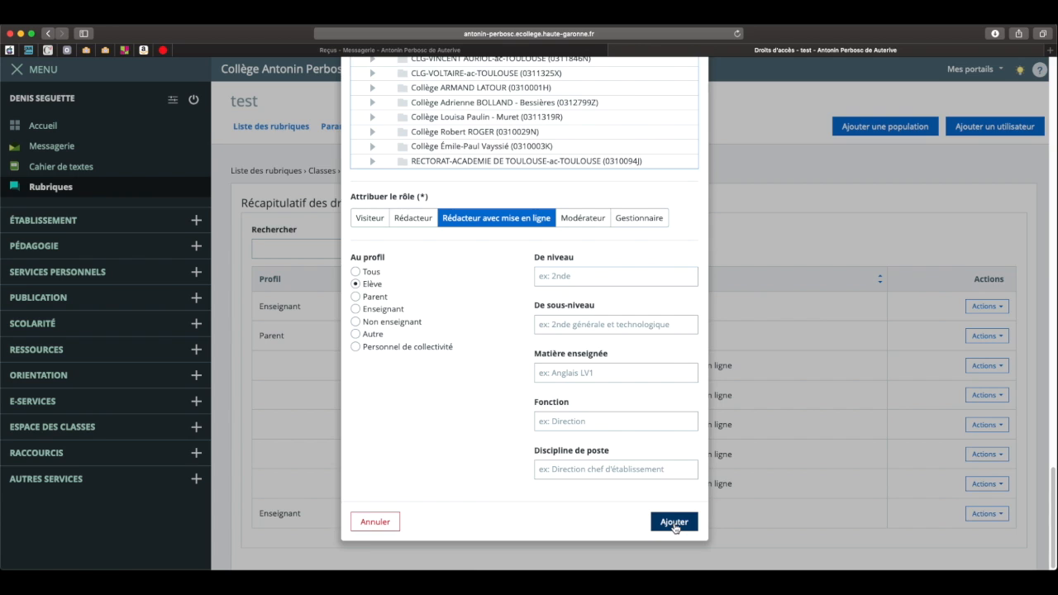
{"action": "left_click", "coordinate": [674, 523]}
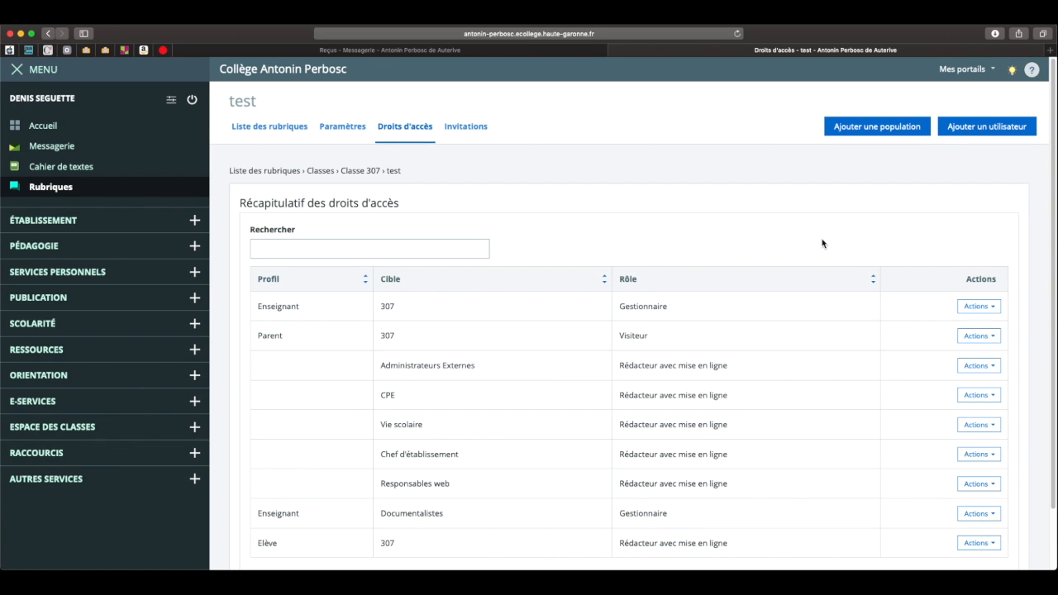
{"action": "scroll", "coordinate": [822, 243], "scroll_direction": "down", "scroll_amount": 2}
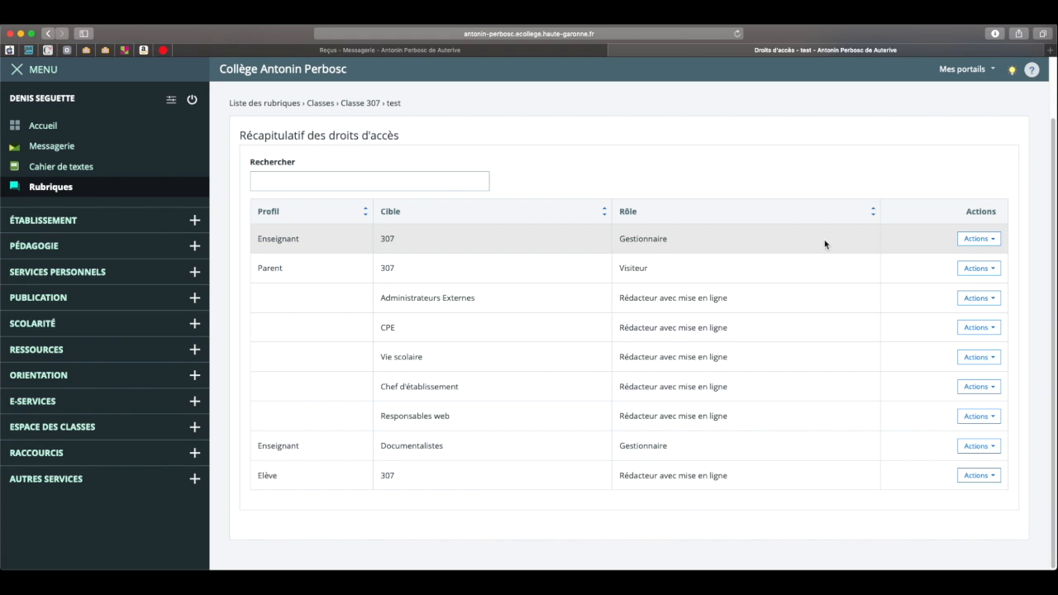
{"action": "scroll", "coordinate": [824, 242], "scroll_direction": "up", "scroll_amount": 2}
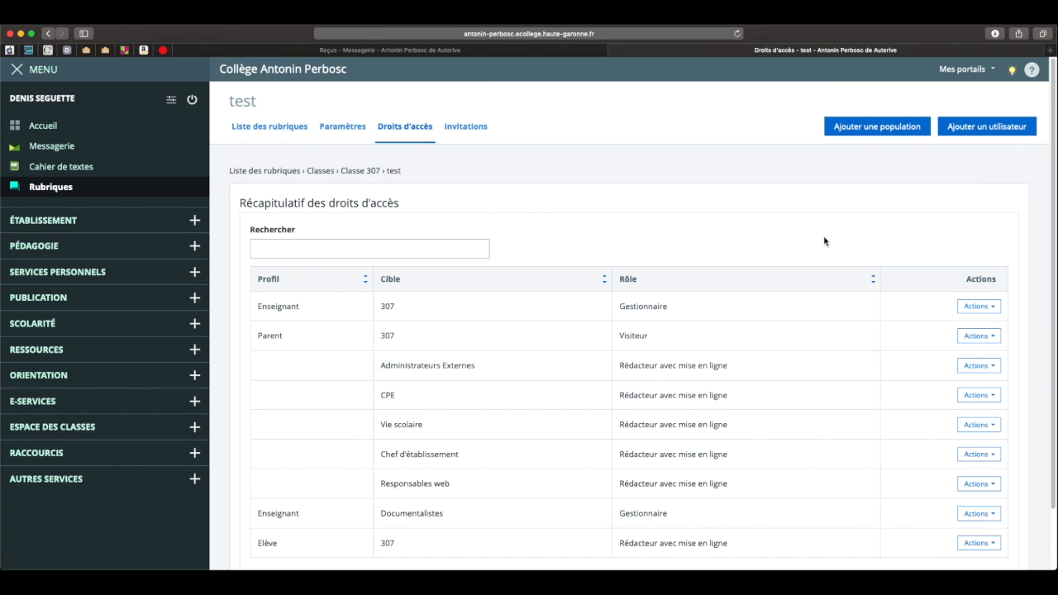
{"action": "scroll", "coordinate": [824, 241], "scroll_direction": "down", "scroll_amount": 2}
{"action": "scroll", "coordinate": [824, 240], "scroll_direction": "up", "scroll_amount": 2}
Go to the test sub-rubrique of Classe 307 in the class spaces and open its article for modification.
{"action": "left_click", "coordinate": [194, 428]}
{"action": "scroll", "coordinate": [190, 430], "scroll_direction": "down", "scroll_amount": 5}
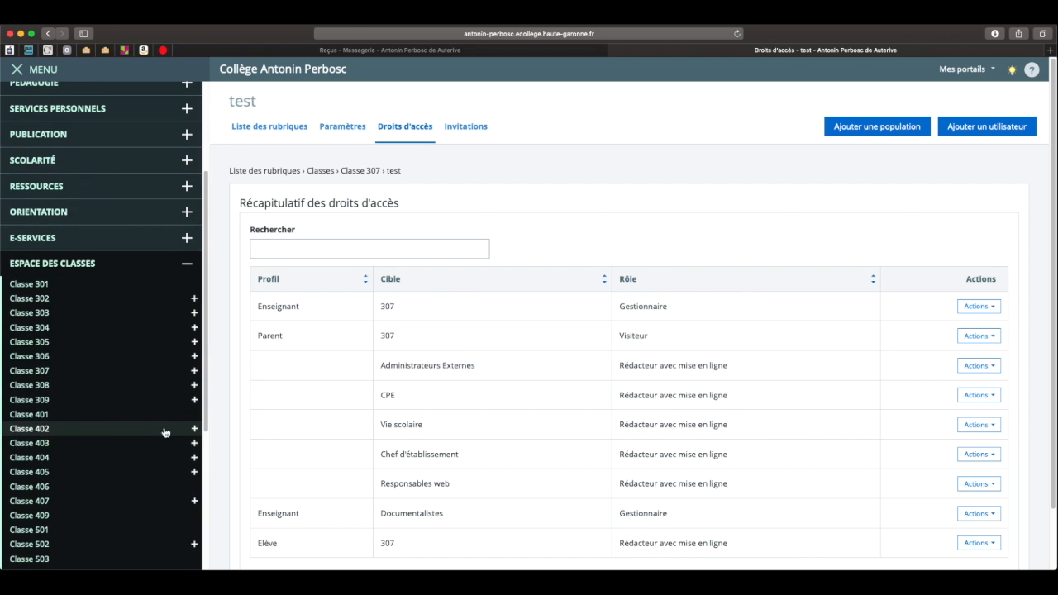
{"action": "left_click", "coordinate": [194, 370]}
{"action": "left_click", "coordinate": [23, 459]}
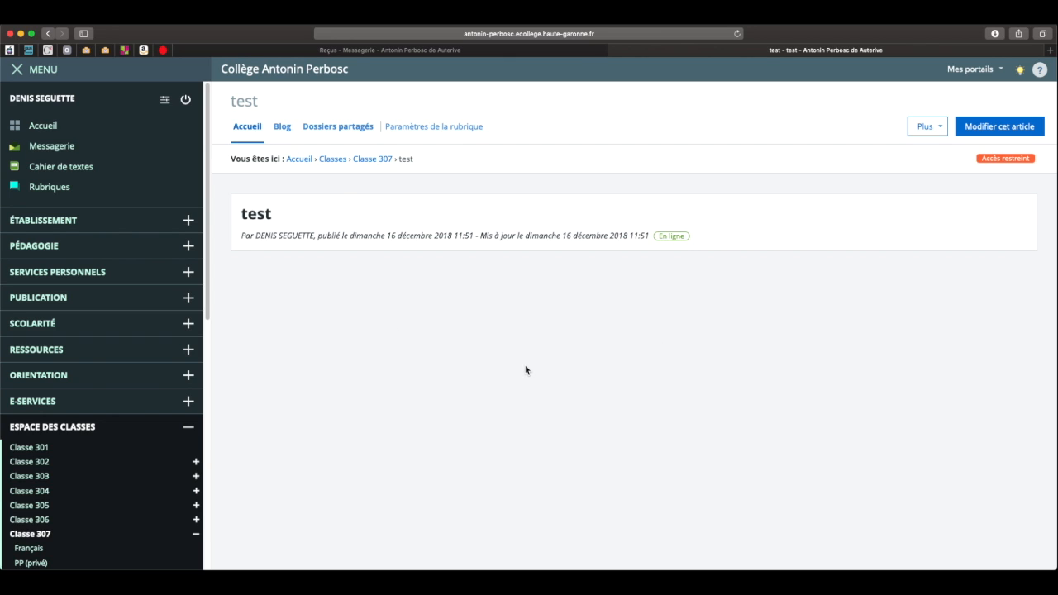
{"action": "left_click", "coordinate": [1013, 133]}
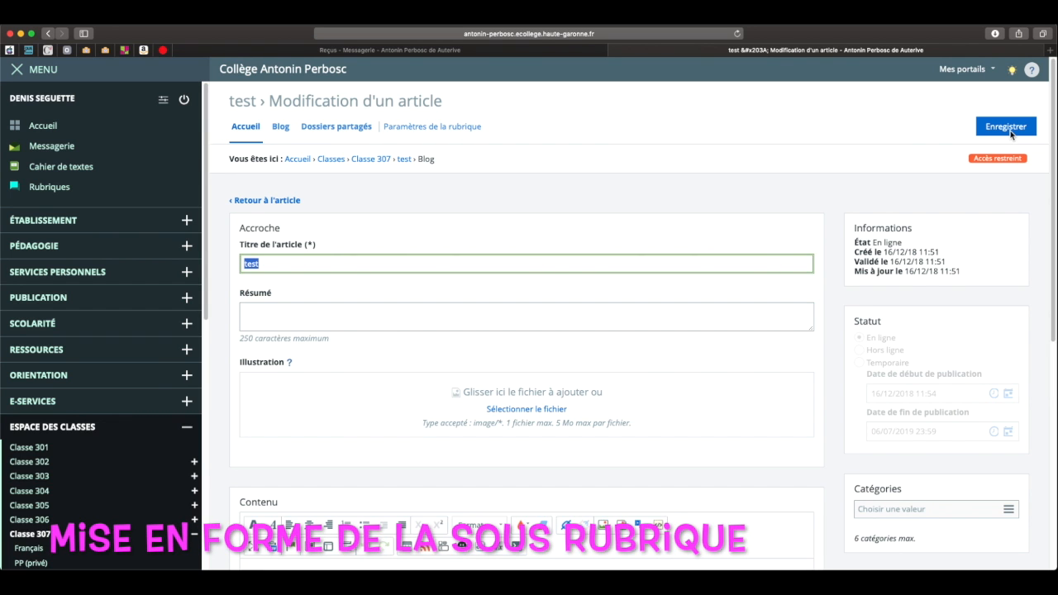
Examine the article form's summary, illustration, content, comments and attachment sections.
{"action": "left_click", "coordinate": [392, 317]}
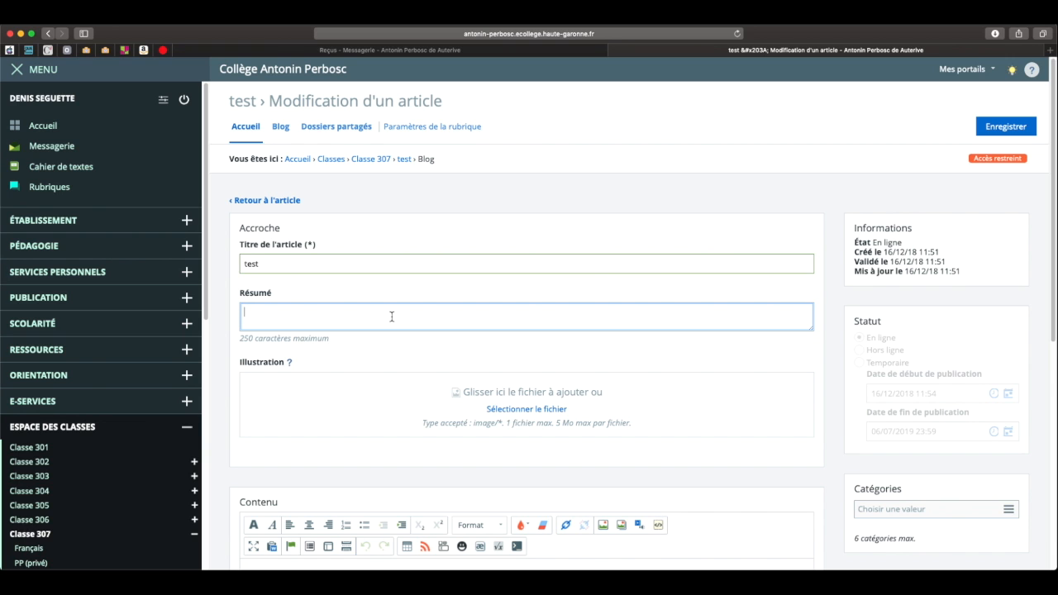
{"action": "scroll", "coordinate": [392, 318], "scroll_direction": "down", "scroll_amount": 3}
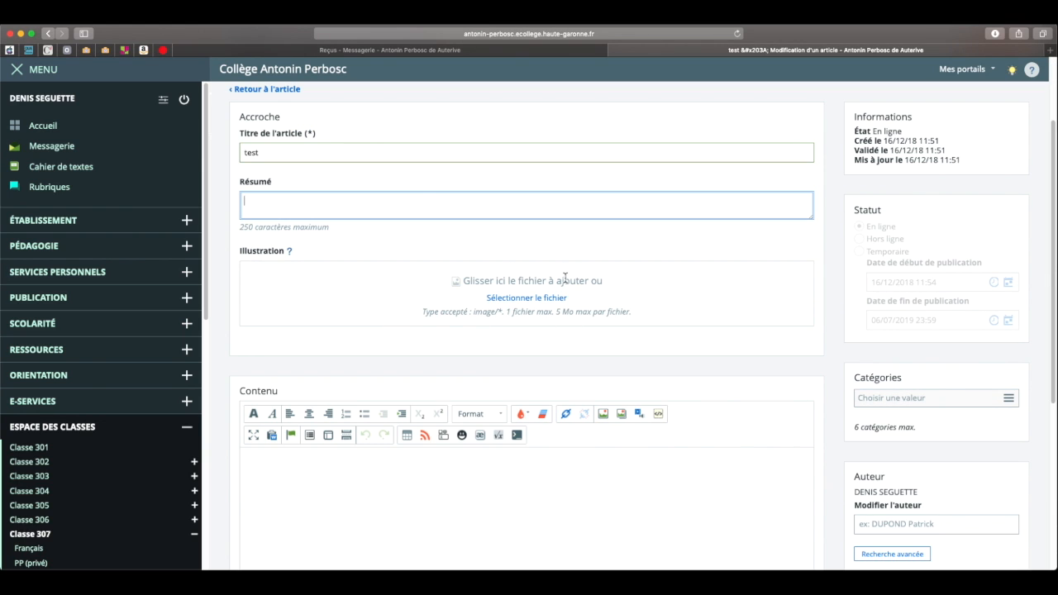
{"action": "scroll", "coordinate": [531, 322], "scroll_direction": "down", "scroll_amount": 3}
{"action": "left_click", "coordinate": [513, 385]}
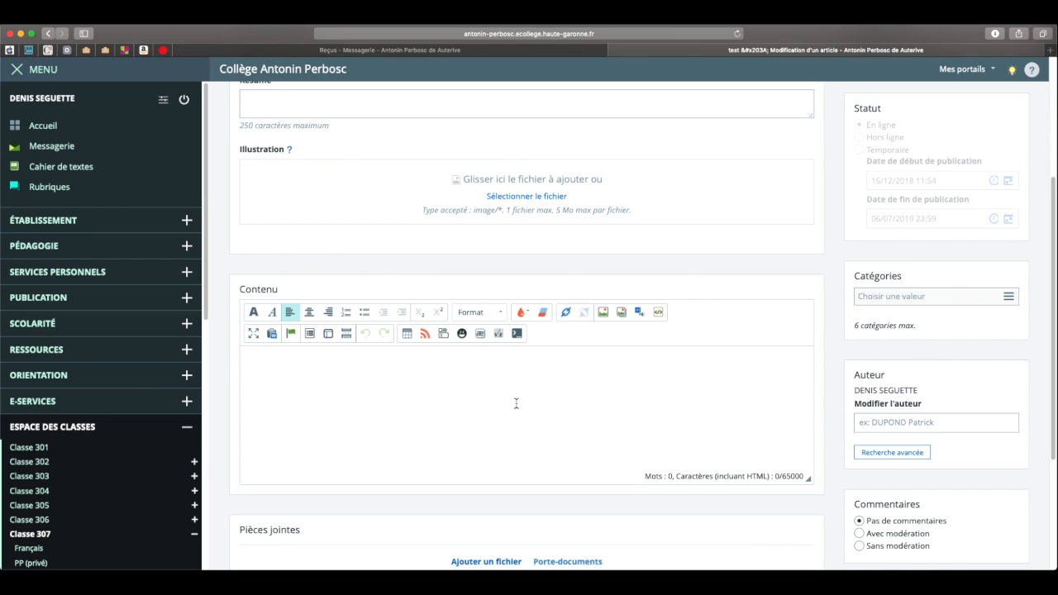
{"action": "scroll", "coordinate": [516, 403], "scroll_direction": "down", "scroll_amount": 4}
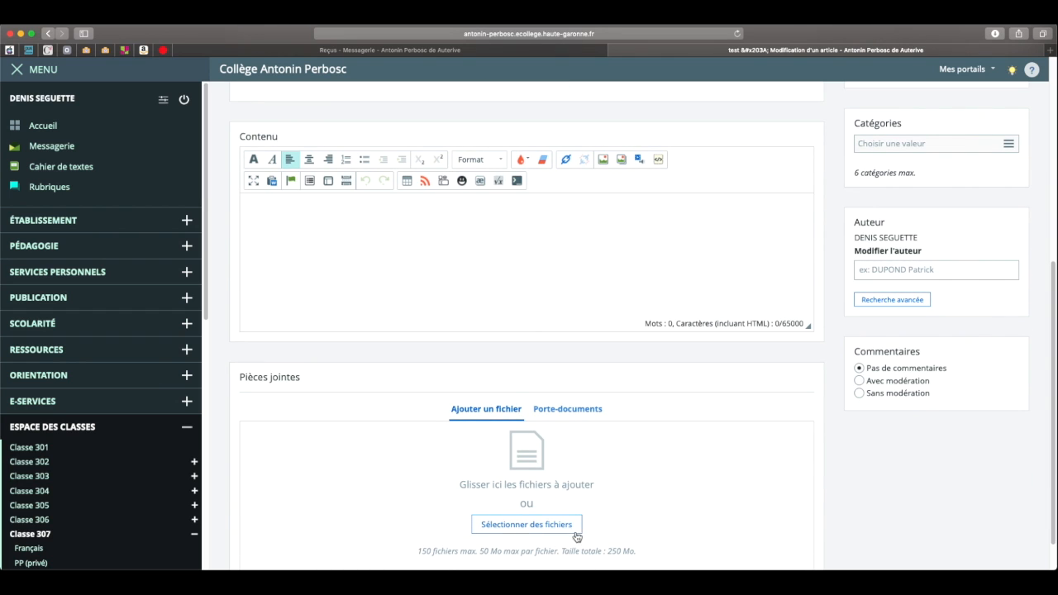
Save the test article and return to the portal's home page.
{"action": "scroll", "coordinate": [491, 502], "scroll_direction": "up", "scroll_amount": 10}
{"action": "left_click", "coordinate": [1012, 128]}
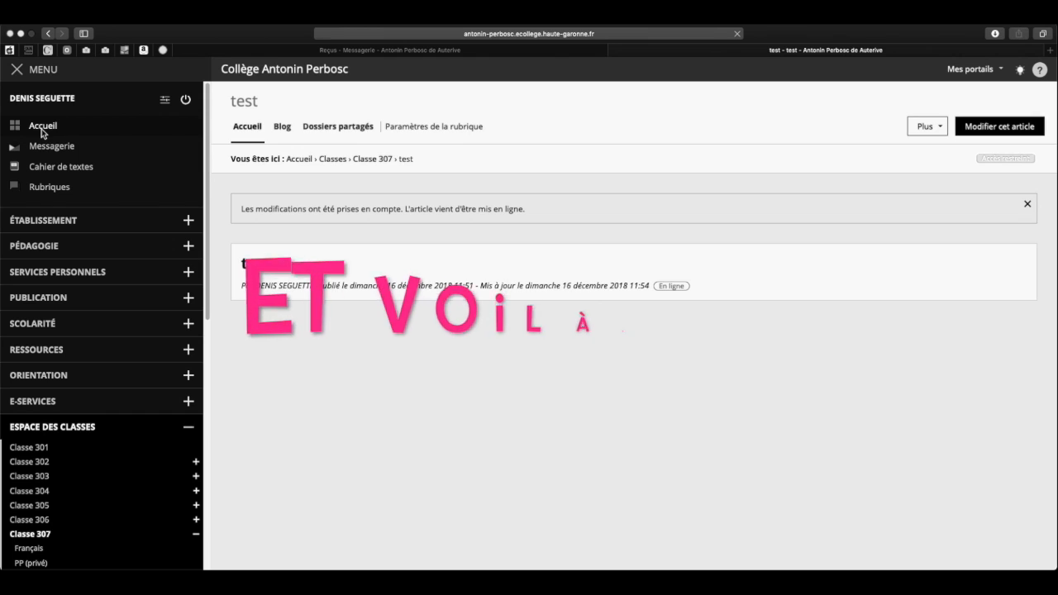
{"action": "left_click", "coordinate": [42, 129]}
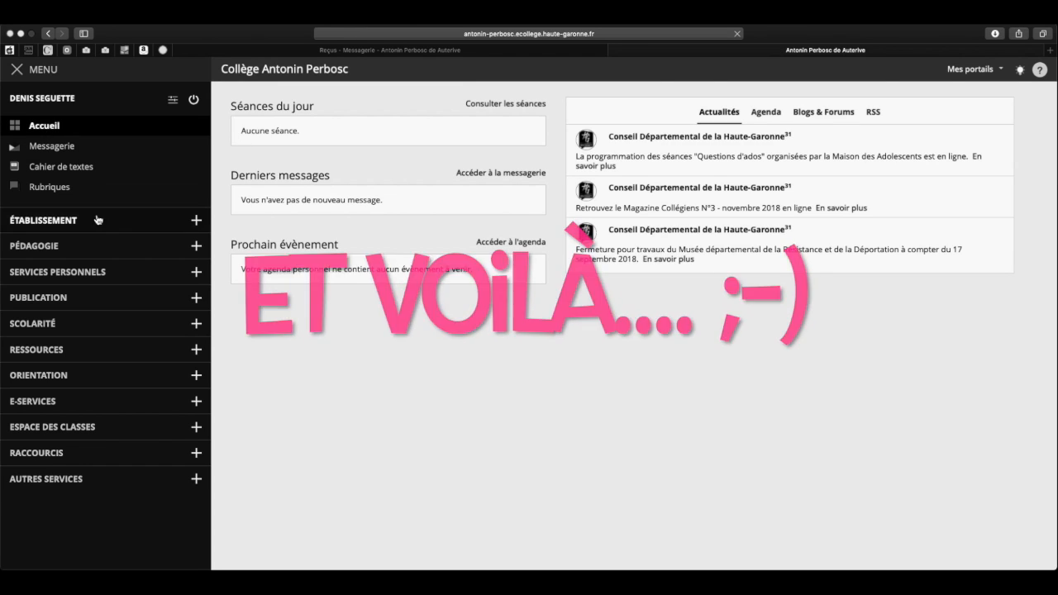